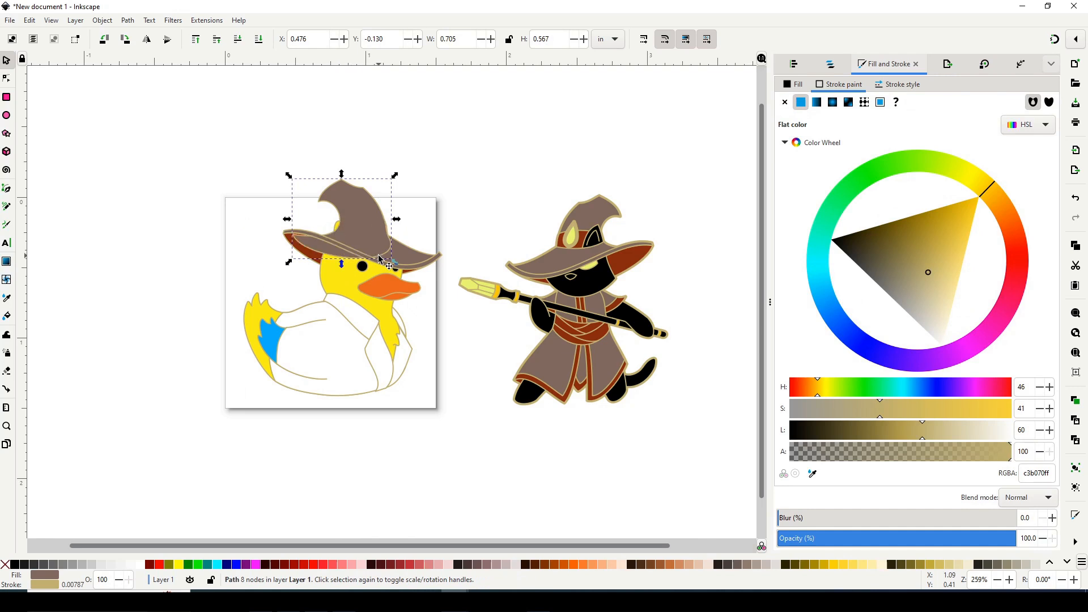
# Enlarge the witch hat to about 1.44 in wide and reposition it over the duck's head.
pyautogui.moveTo(450, 156); pyautogui.dragTo(285, 272)
pyautogui.moveTo(398, 270); pyautogui.dragTo(398, 255)
pyautogui.keyDown('shift'); pyautogui.click(397, 254); pyautogui.keyUp('shift')
pyautogui.keyDown('shift'); pyautogui.click(410, 231); pyautogui.keyUp('shift')
pyautogui.moveTo(334, 184); pyautogui.dragTo(319, 153)
pyautogui.moveTo(264, 242); pyautogui.dragTo(222, 277)
pyautogui.moveTo(345, 238); pyautogui.dragTo(390, 258)
pyautogui.click(409, 177)
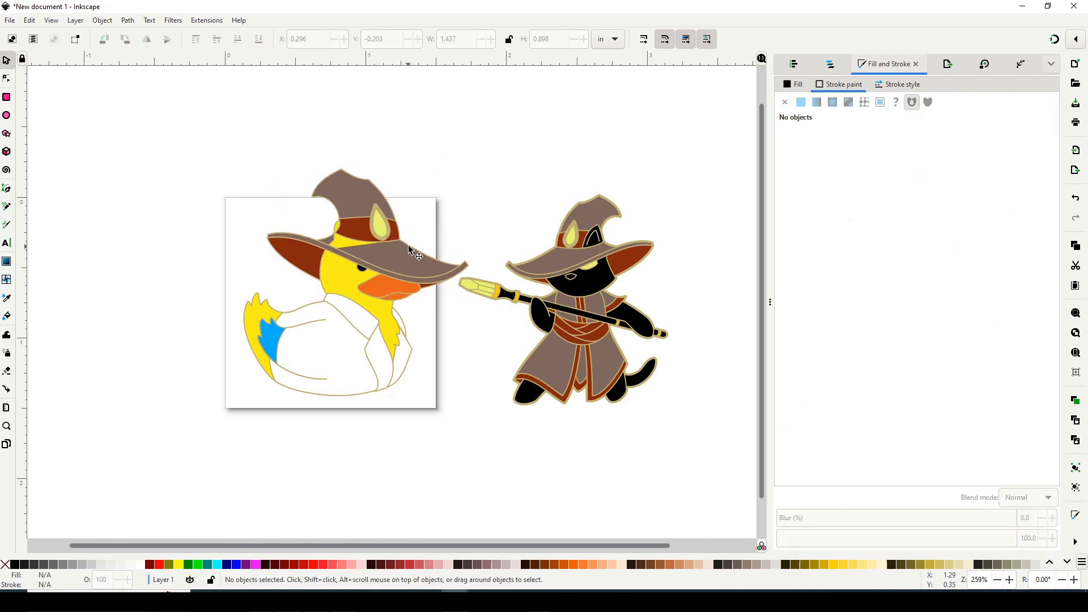
# Move the hat pieces off the duck to the empty canvas area on its upper left.
pyautogui.click(369, 197)
pyautogui.keyDown('shift'); pyautogui.click(364, 228); pyautogui.keyUp('shift')
pyautogui.keyDown('shift'); pyautogui.click(375, 256); pyautogui.keyUp('shift')
pyautogui.keyDown('shift'); pyautogui.click(309, 239); pyautogui.keyUp('shift')
pyautogui.moveTo(309, 239); pyautogui.dragTo(306, 184)
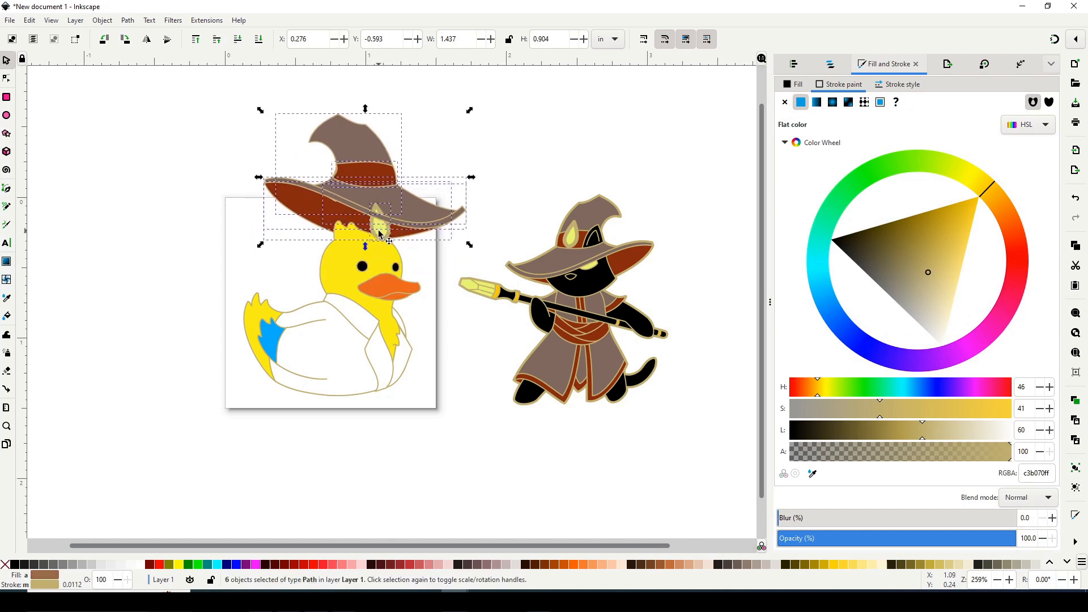
pyautogui.hotkey('ctrl', 'z')
pyautogui.moveTo(408, 248); pyautogui.dragTo(176, 254)
pyautogui.press('Escape')
pyautogui.hotkey('ctrl', 'z')
pyautogui.hotkey('ctrl', 'z')
pyautogui.hotkey('ctrl', 'shift', 'z')
# Select the separate hat pieces beside the duck and group them.
pyautogui.press('Escape')
pyautogui.moveTo(331, 73); pyautogui.dragTo(65, 253)
pyautogui.click(1075, 470)
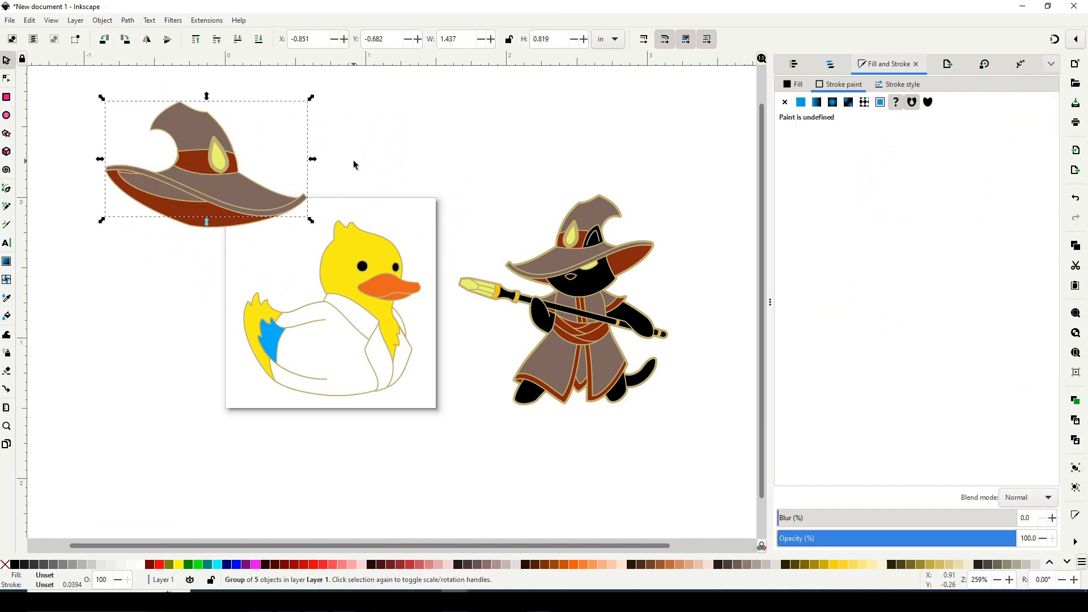
# Clean up the nodes along the lower edge of the hat's crown where it meets the brim.
pyautogui.click(8, 80)
pyautogui.scroll(2, 182, 206)
pyautogui.click(163, 182)
pyautogui.click(118, 145)
pyautogui.click(142, 157)
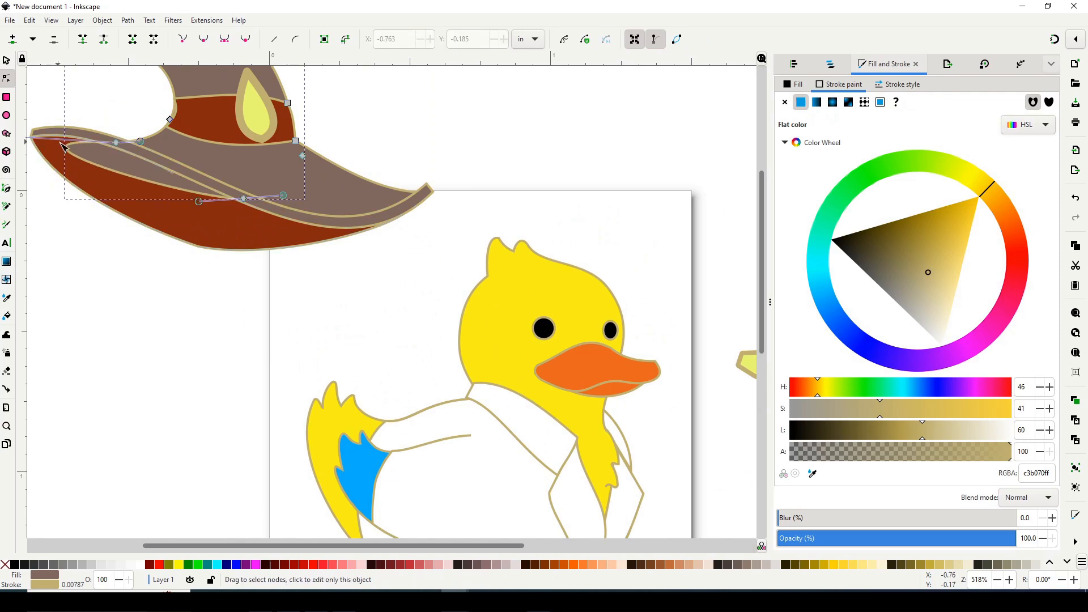
pyautogui.hotkey('ctrl', 'z')
# Remove the stray nodes from the brim's upper shape so its lower edge forms a smooth curve.
pyautogui.click(173, 178)
pyautogui.click(177, 169)
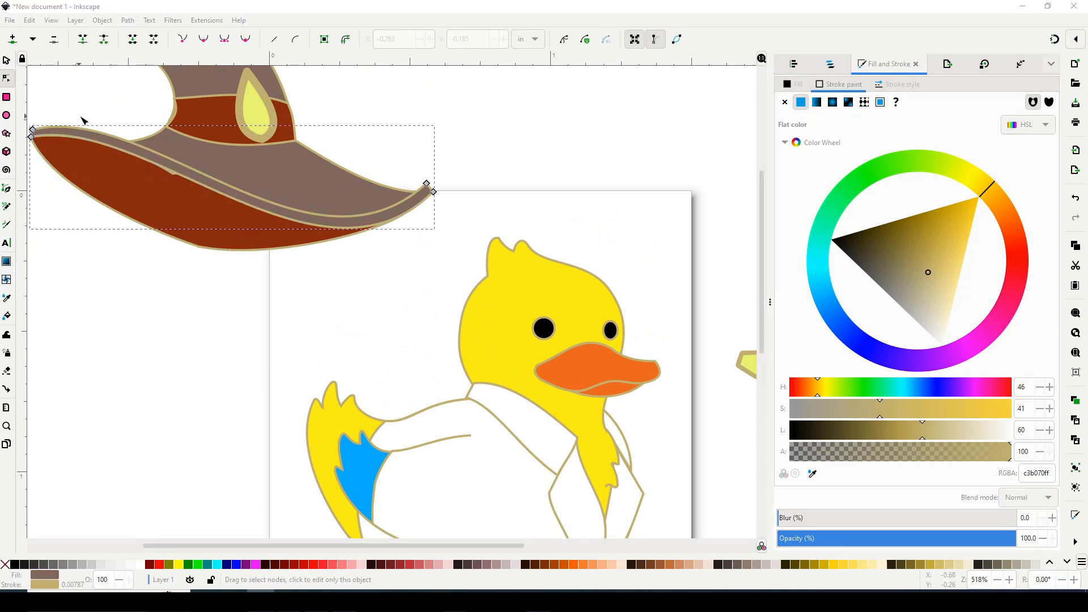
pyautogui.click(7, 61)
pyautogui.moveTo(102, 136); pyautogui.dragTo(98, 210)
pyautogui.click(179, 167)
pyautogui.click(8, 80)
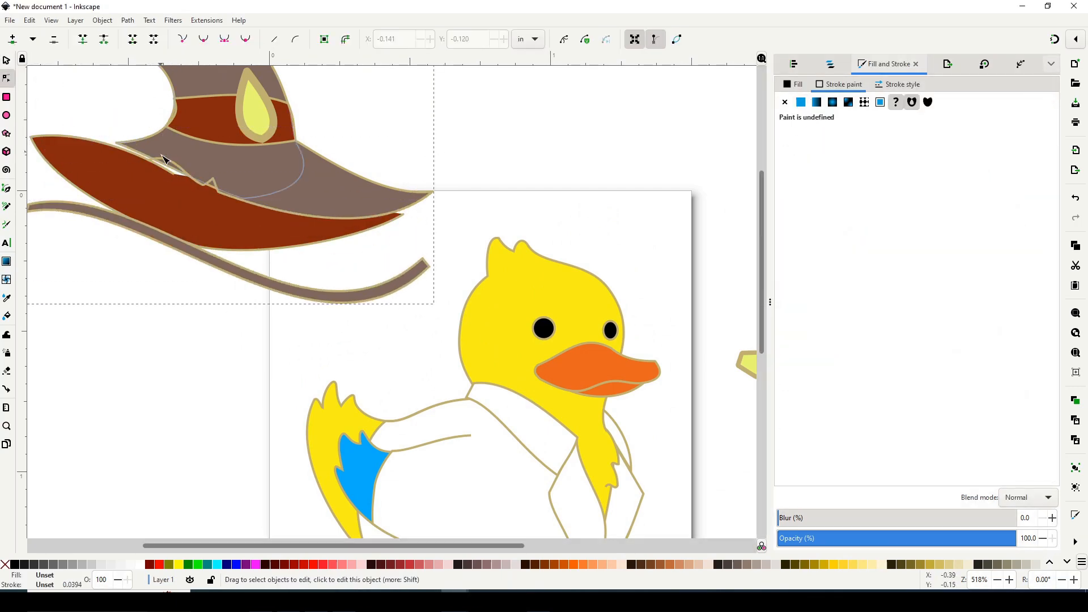
pyautogui.click(187, 165)
pyautogui.hotkey('ctrl', 'z')
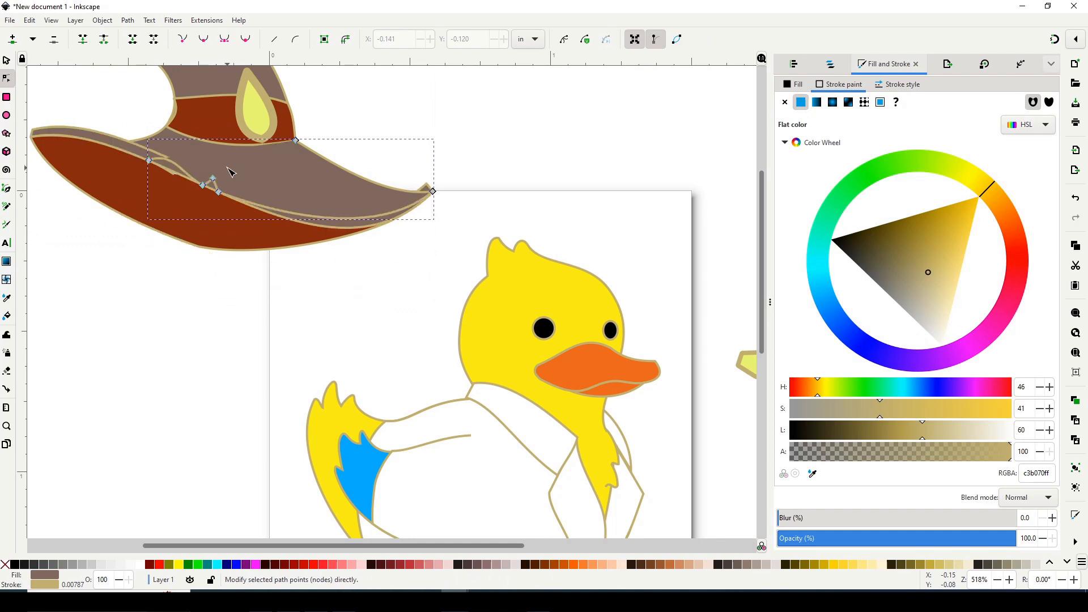
pyautogui.click(221, 196)
pyautogui.click(219, 186)
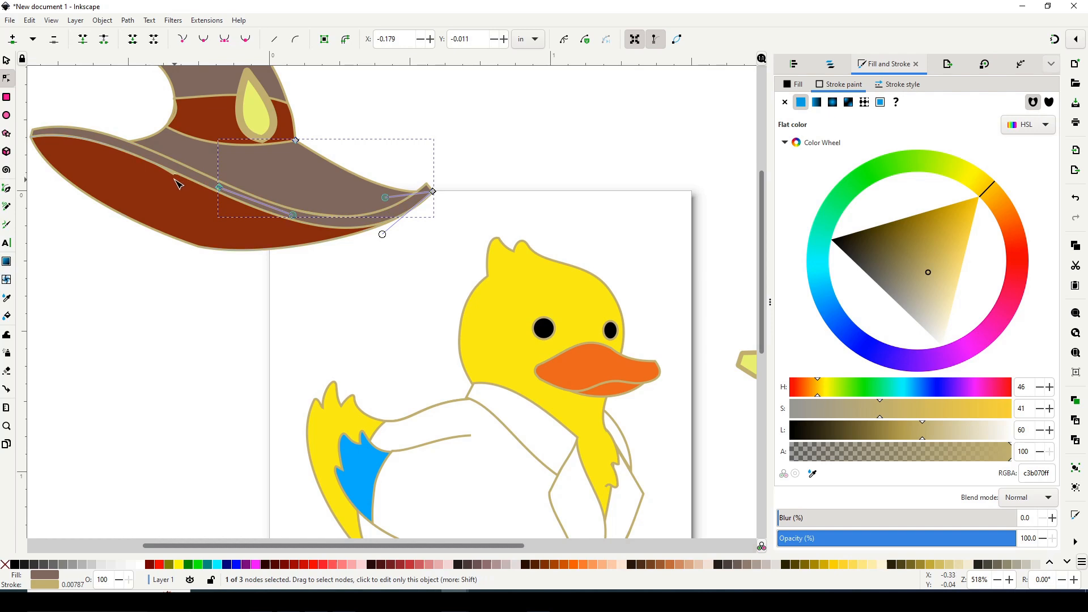
# Nudge the node on the upper edge of the hat's red underside to tuck it under the brim.
pyautogui.click(176, 181)
pyautogui.press('Tab')
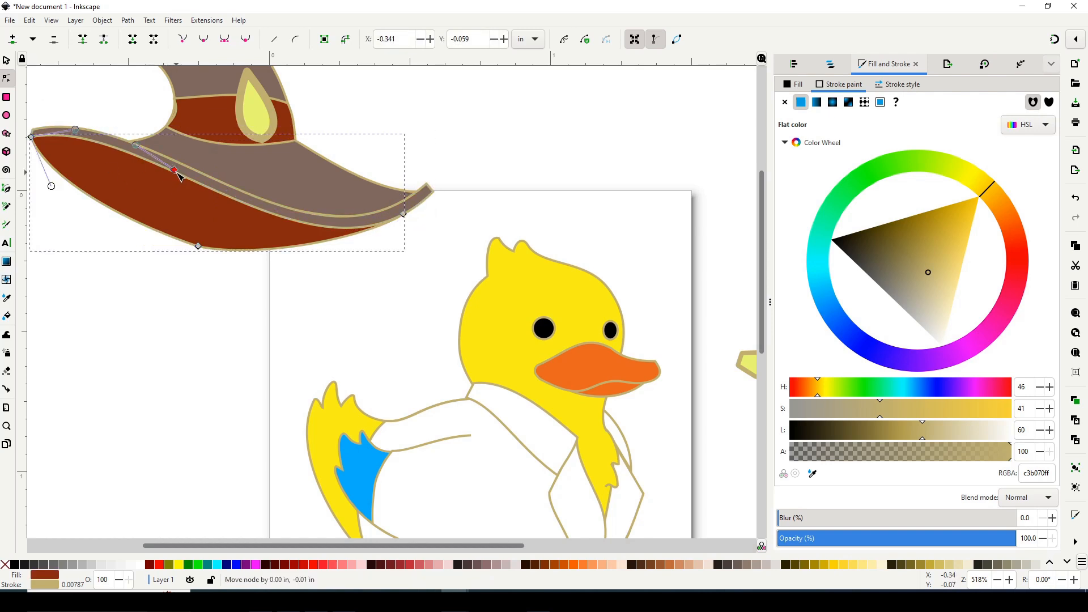
pyautogui.click(518, 112)
pyautogui.click(287, 121)
pyautogui.click(367, 104)
# Select the whole hat, including its red underside, and move it onto the duck's head.
pyautogui.press('-')
pyautogui.press('-')
pyautogui.moveTo(192, 115); pyautogui.dragTo(431, 271)
pyautogui.moveTo(444, 99); pyautogui.dragTo(97, 301)
pyautogui.moveTo(318, 220); pyautogui.dragTo(471, 273)
# Scale the hat down to about 1.36 in wide and align its brim just above the duck's eyes.
pyautogui.click(7, 60)
pyautogui.moveTo(572, 208)
pyautogui.mouseDown()
pyautogui.moveTo(575, 219)
pyautogui.moveTo(557, 200)
pyautogui.mouseUp()
pyautogui.moveTo(462, 258)
pyautogui.mouseDown()
pyautogui.moveTo(460, 269)
pyautogui.moveTo(462, 256)
pyautogui.mouseUp()
pyautogui.moveTo(573, 212); pyautogui.dragTo(561, 219)
pyautogui.press('Escape')
pyautogui.moveTo(470, 254); pyautogui.dragTo(450, 266)
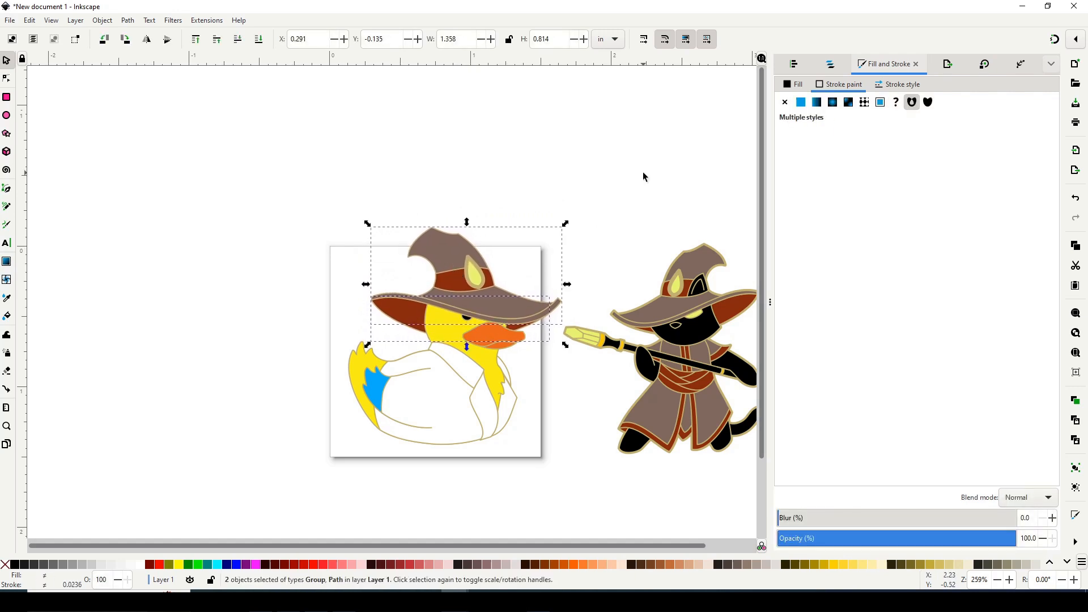
# Fill the duck's blue wing area with the yellow sampled from its head, fee60eff.
pyautogui.click(375, 391)
pyautogui.click(810, 474)
pyautogui.click(440, 321)
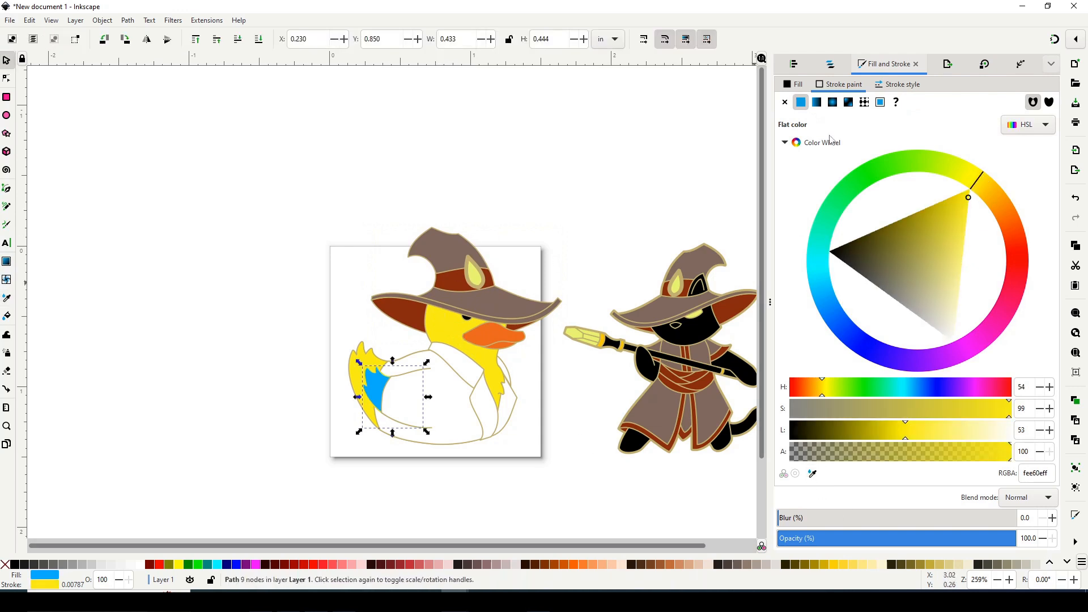
pyautogui.hotkey('ctrl', 'z')
pyautogui.click(796, 85)
pyautogui.click(812, 474)
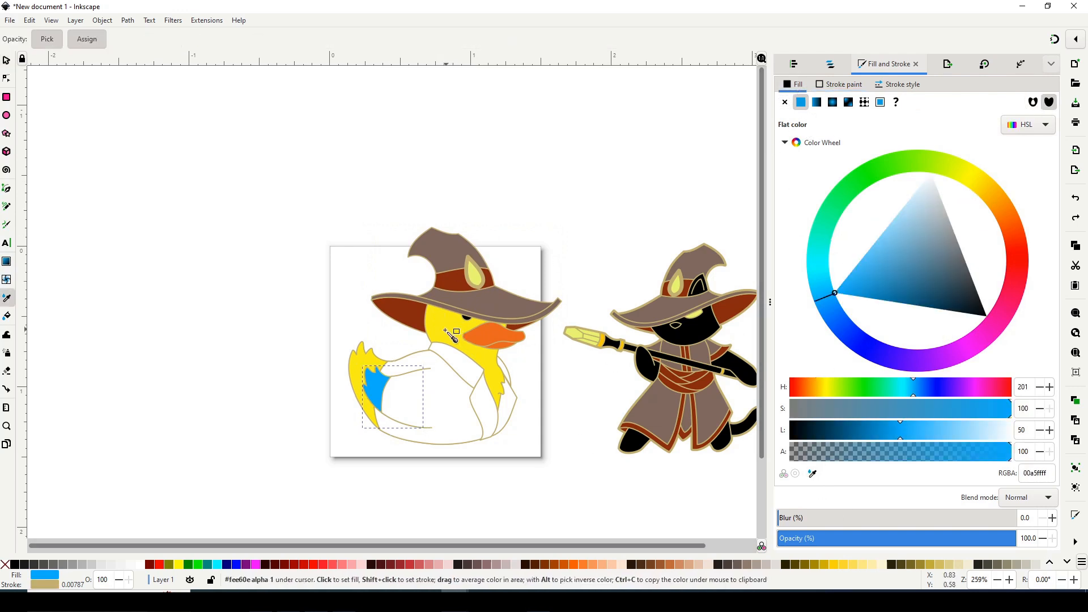
pyautogui.click(450, 330)
pyautogui.click(518, 209)
pyautogui.moveTo(562, 312); pyautogui.dragTo(625, 370)
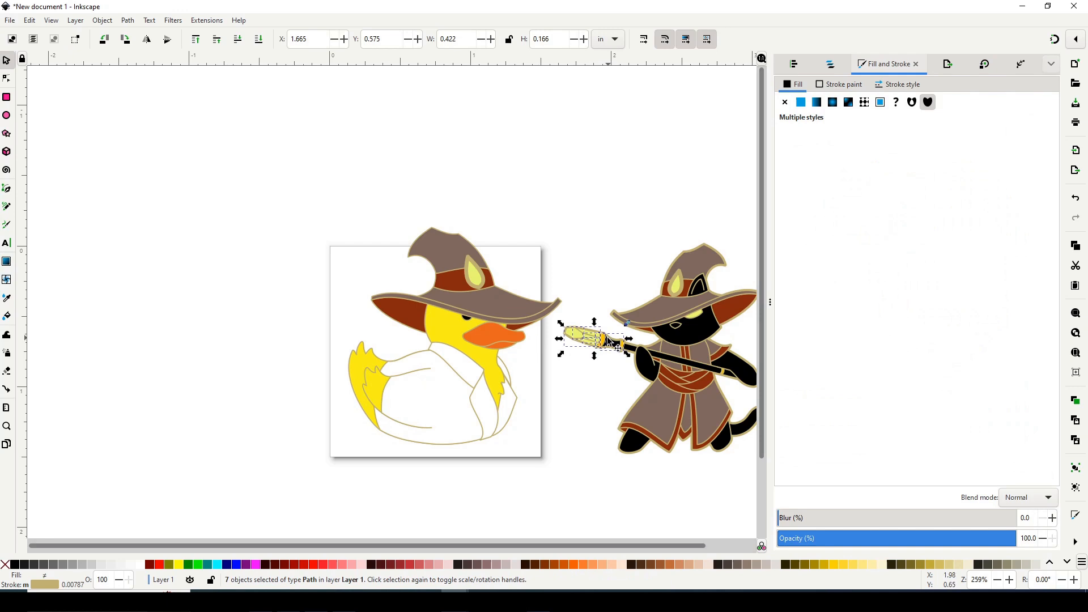
pyautogui.keyDown('shift'); pyautogui.click(683, 360); pyautogui.keyUp('shift')
pyautogui.moveTo(734, 363); pyautogui.dragTo(707, 381)
pyautogui.rightClick(624, 346)
pyautogui.click(696, 190)
pyautogui.moveTo(596, 338); pyautogui.dragTo(476, 176)
pyautogui.moveTo(501, 545); pyautogui.dragTo(553, 543)
pyautogui.hotkey('ctrl', 'z')
pyautogui.hotkey('ctrl', 'z')
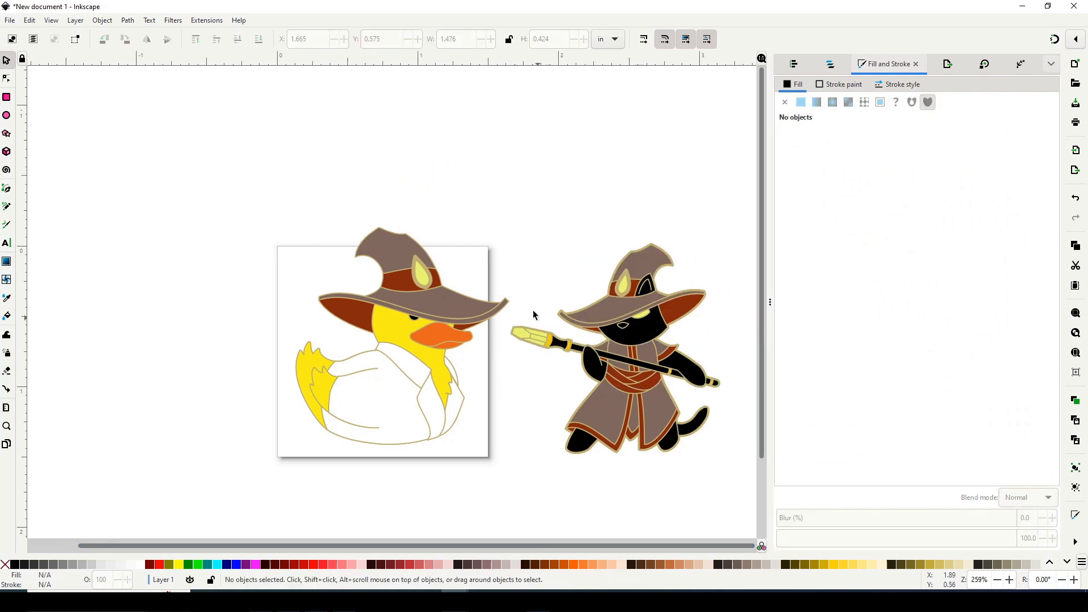
pyautogui.moveTo(502, 305); pyautogui.dragTo(565, 334)
pyautogui.hotkey('ctrl', 'z')
# Duplicate all pieces of the cat's brush staff and move the copy above the duck.
pyautogui.click(518, 286)
pyautogui.moveTo(518, 285); pyautogui.dragTo(540, 352)
pyautogui.moveTo(509, 276); pyautogui.dragTo(614, 379)
pyautogui.moveTo(738, 356); pyautogui.dragTo(641, 391)
pyautogui.keyDown('shift'); pyautogui.click(631, 361); pyautogui.keyUp('shift')
pyautogui.rightClick(630, 361)
pyautogui.click(665, 166)
pyautogui.moveTo(543, 343); pyautogui.dragTo(442, 167)
# Delete the unwanted extra shape near the lower end of the staff copy.
pyautogui.click(544, 221)
pyautogui.click(593, 206)
pyautogui.press('Delete')
# Select the objects matching the staff copy's shaft piece and recolour them with a colour sampled from the cat's staff.
pyautogui.click(567, 194)
pyautogui.rightClick(566, 194)
pyautogui.moveTo(644, 317)
pyautogui.click(762, 341)
pyautogui.press('d')
pyautogui.click(710, 391)
pyautogui.press('s')
pyautogui.click(664, 146)
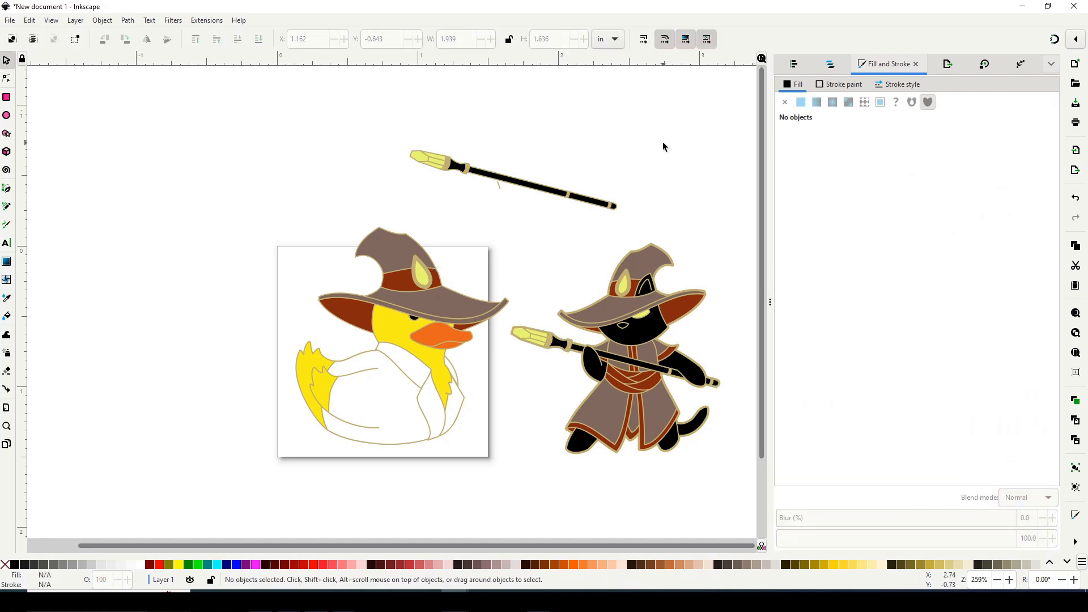
# Select all white-filled shapes on the duck's body and fill them with the brown sampled from the cat's robe.
pyautogui.click(375, 399)
pyautogui.rightClick(369, 397)
pyautogui.moveTo(416, 298)
pyautogui.click(555, 313)
pyautogui.press('d')
pyautogui.click(615, 409)
pyautogui.press('s')
pyautogui.click(506, 247)
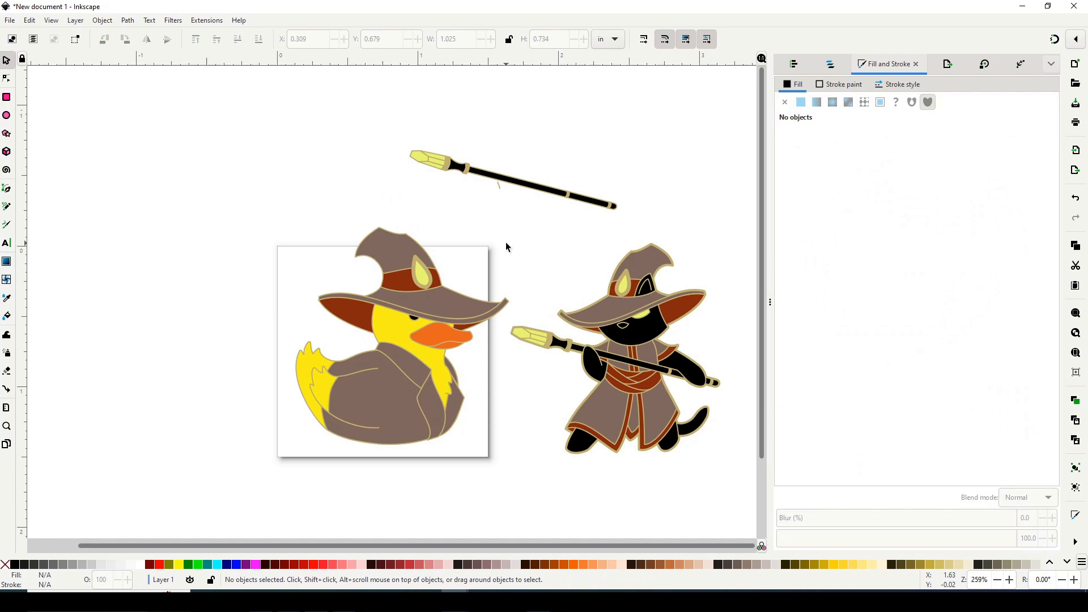
# Delete the brown garment pieces covering the duck's body and chest.
pyautogui.click(377, 400)
pyautogui.press('Delete')
pyautogui.click(377, 398)
pyautogui.press('Delete')
pyautogui.click(404, 368)
pyautogui.press('Delete')
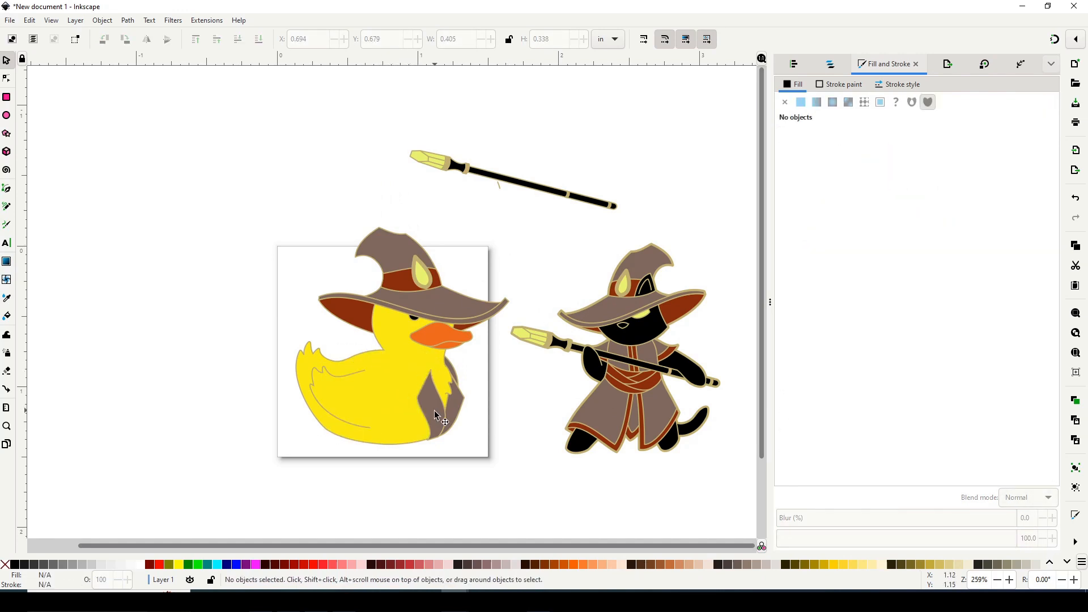
pyautogui.click(435, 401)
pyautogui.press('Delete')
pyautogui.hotkey('ctrl', 'z')
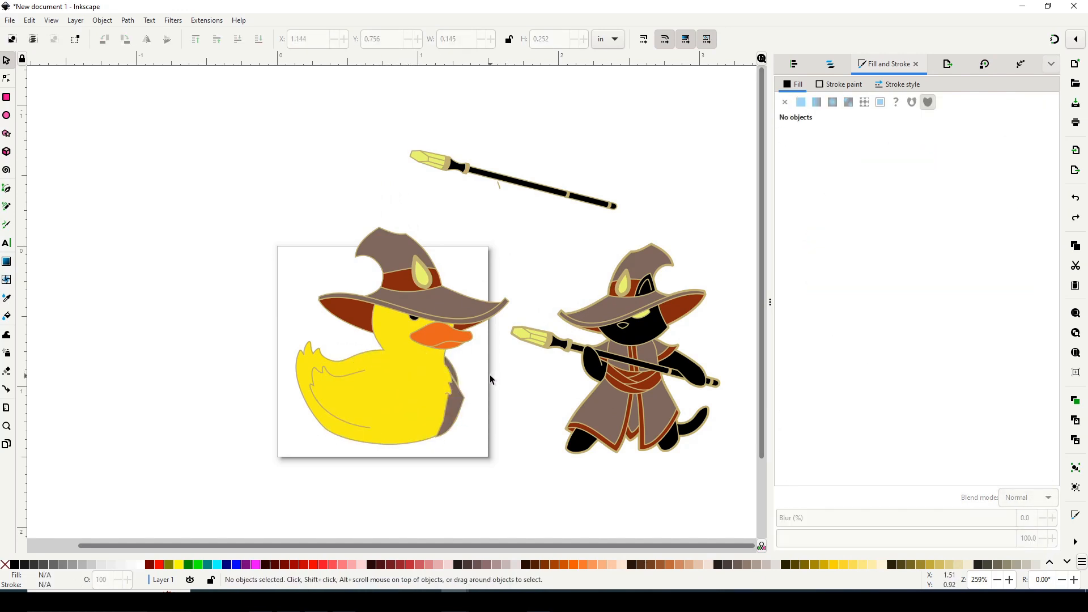
pyautogui.click(458, 404)
pyautogui.press('Delete')
pyautogui.click(455, 373)
pyautogui.press('Delete')
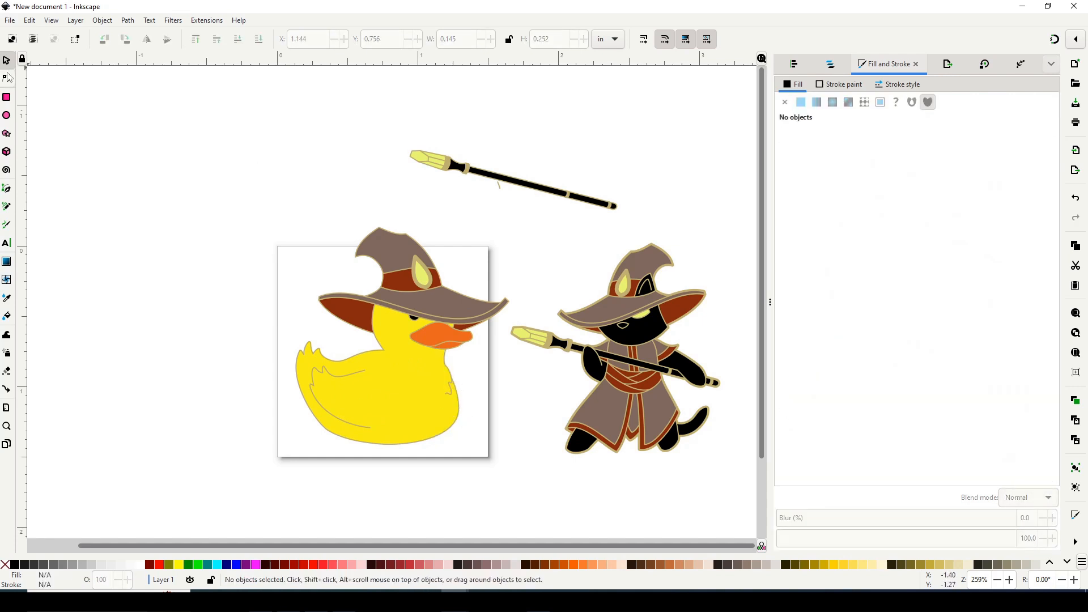
# Try to reshape the duck's chest outline by moving its edge nodes inward.
pyautogui.click(7, 77)
pyautogui.click(445, 397)
pyautogui.moveTo(459, 409)
pyautogui.mouseDown()
pyautogui.moveTo(446, 411)
pyautogui.moveTo(456, 404)
pyautogui.mouseUp()
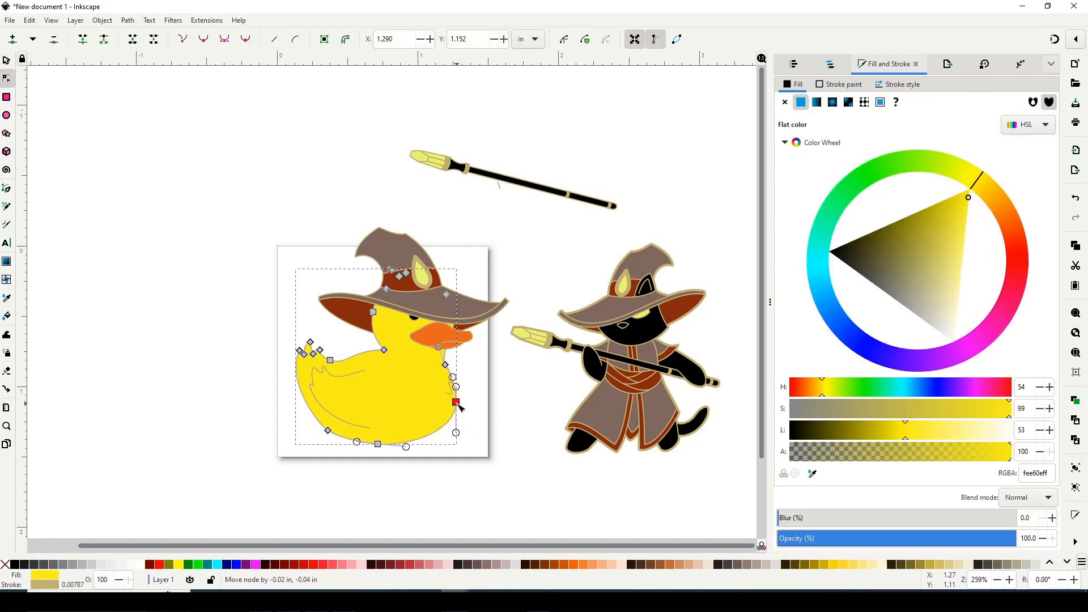
pyautogui.doubleClick(493, 383)
pyautogui.click(453, 391)
pyautogui.click(449, 399)
pyautogui.click(445, 365)
pyautogui.moveTo(450, 376); pyautogui.dragTo(445, 379)
pyautogui.doubleClick(479, 367)
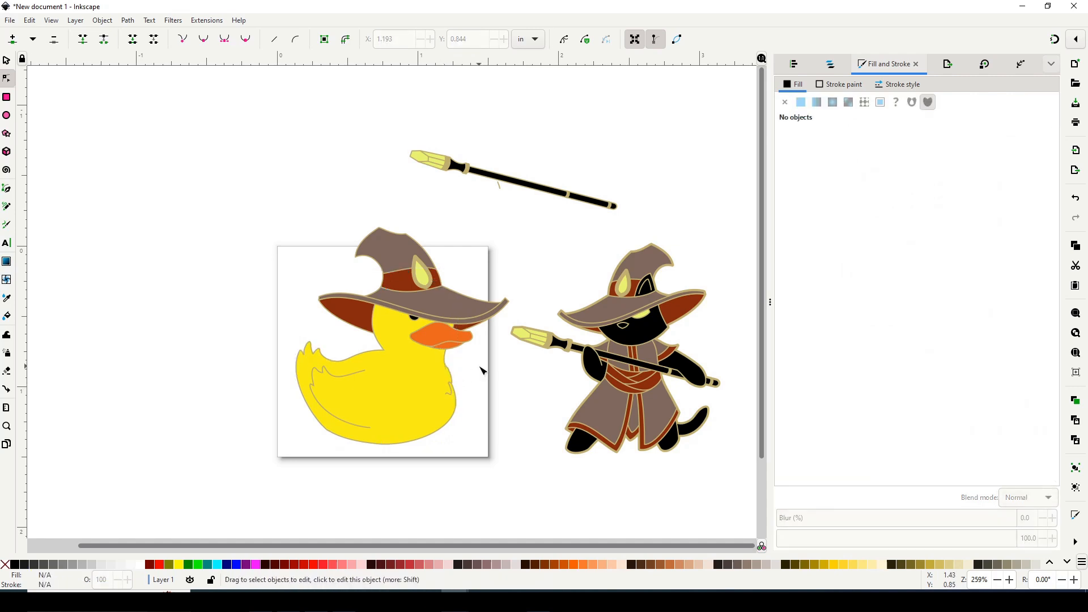
# Nudge the hat and its red underside slightly upward on the duck's head, keeping its original tilt.
pyautogui.click(7, 60)
pyautogui.click(387, 297)
pyautogui.keyDown('shift'); pyautogui.click(358, 315); pyautogui.keyUp('shift')
pyautogui.moveTo(353, 316); pyautogui.dragTo(353, 314)
pyautogui.moveTo(513, 220); pyautogui.dragTo(518, 243)
pyautogui.click(464, 309)
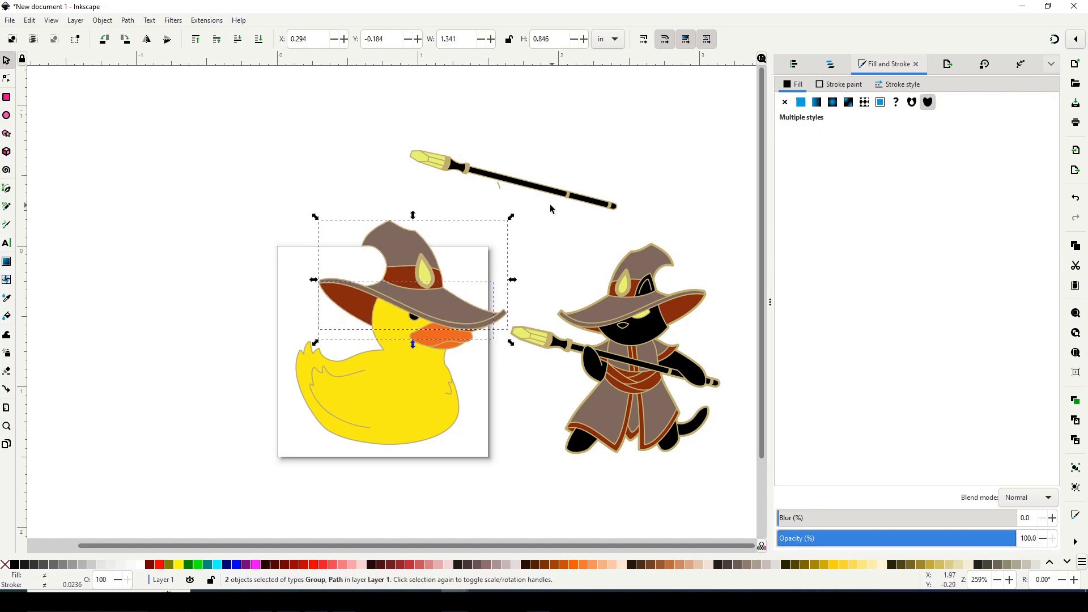
pyautogui.hotkey('ctrl', 'z')
# Delete the small stray line below the staff copy and group the staff's pieces.
pyautogui.click(535, 136)
pyautogui.click(499, 185)
pyautogui.press('Delete')
pyautogui.moveTo(401, 131); pyautogui.dragTo(655, 235)
pyautogui.click(1075, 468)
# Rotate the grouped staff to a steep diagonal and place it across the duck's body.
pyautogui.click(595, 201)
pyautogui.moveTo(621, 146); pyautogui.dragTo(584, 230)
pyautogui.moveTo(519, 201); pyautogui.dragTo(392, 372)
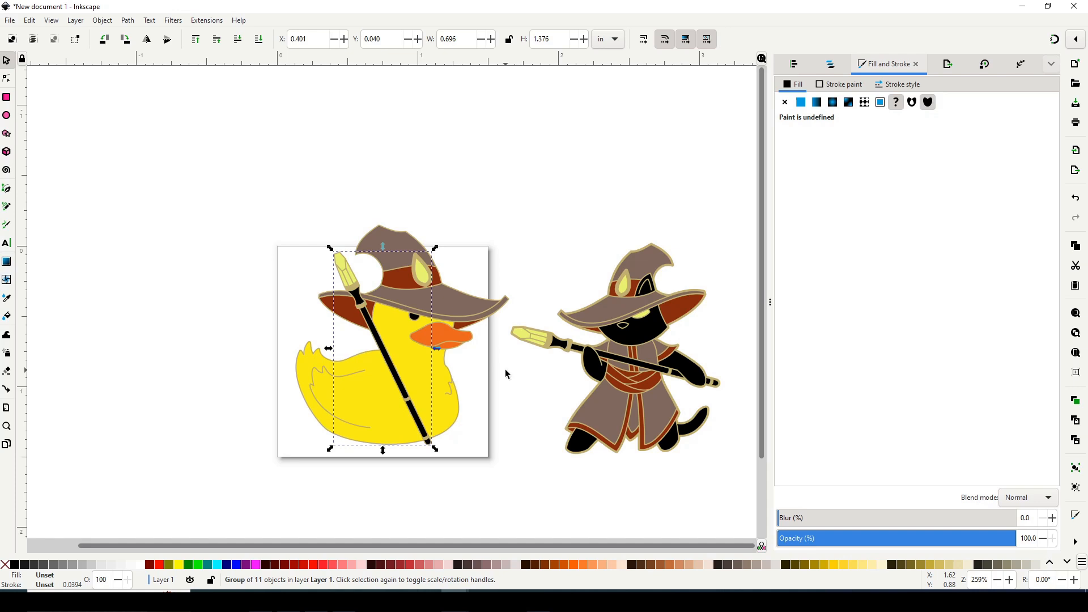
# Reshape the yellow chest feather tuft and place it along the duck's front edge below the beak.
pyautogui.press('z')
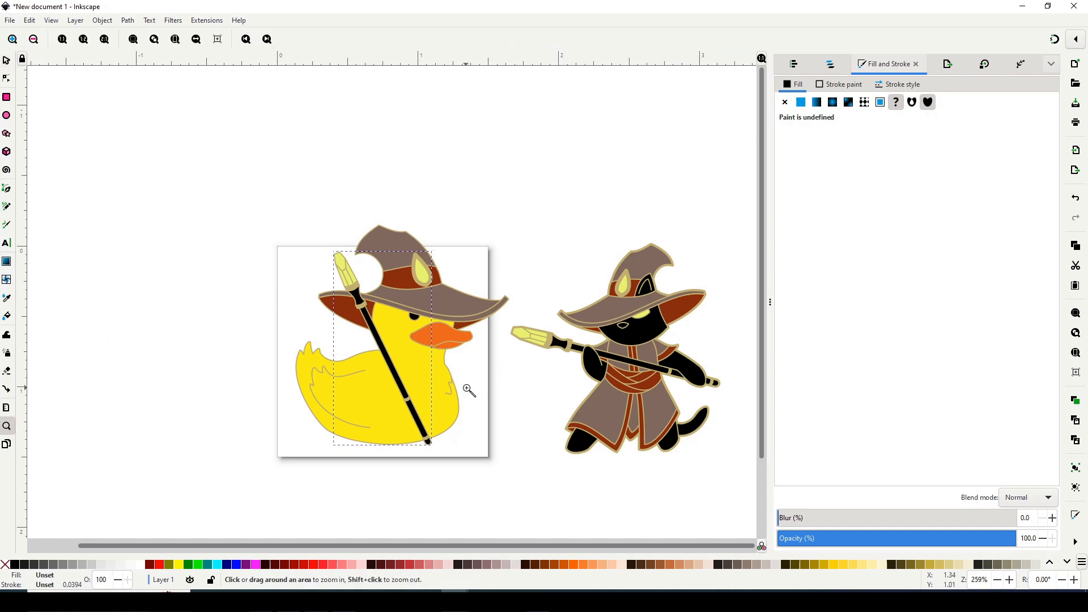
pyautogui.click(470, 386)
pyautogui.press('p')
pyautogui.click(8, 79)
pyautogui.click(422, 366)
pyautogui.moveTo(437, 374); pyautogui.dragTo(464, 385)
pyautogui.press('s')
pyautogui.click(429, 375)
pyautogui.click(491, 366)
pyautogui.click(431, 355)
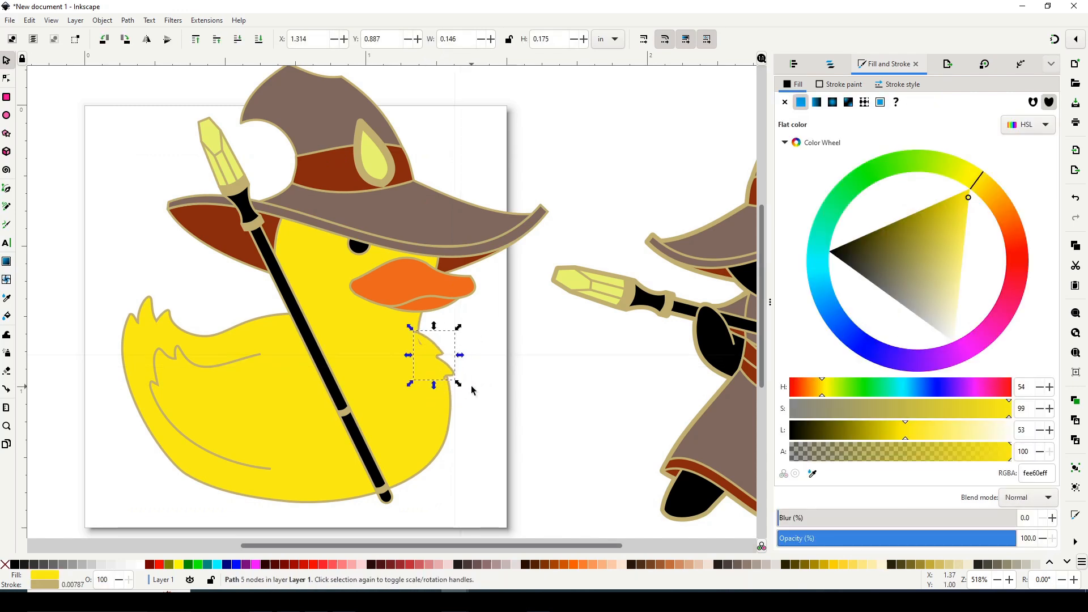
# Adjust the duck's body outline nodes where the chest meets the feather tuft.
pyautogui.click(496, 332)
pyautogui.doubleClick(436, 352)
pyautogui.click(451, 412)
pyautogui.click(419, 343)
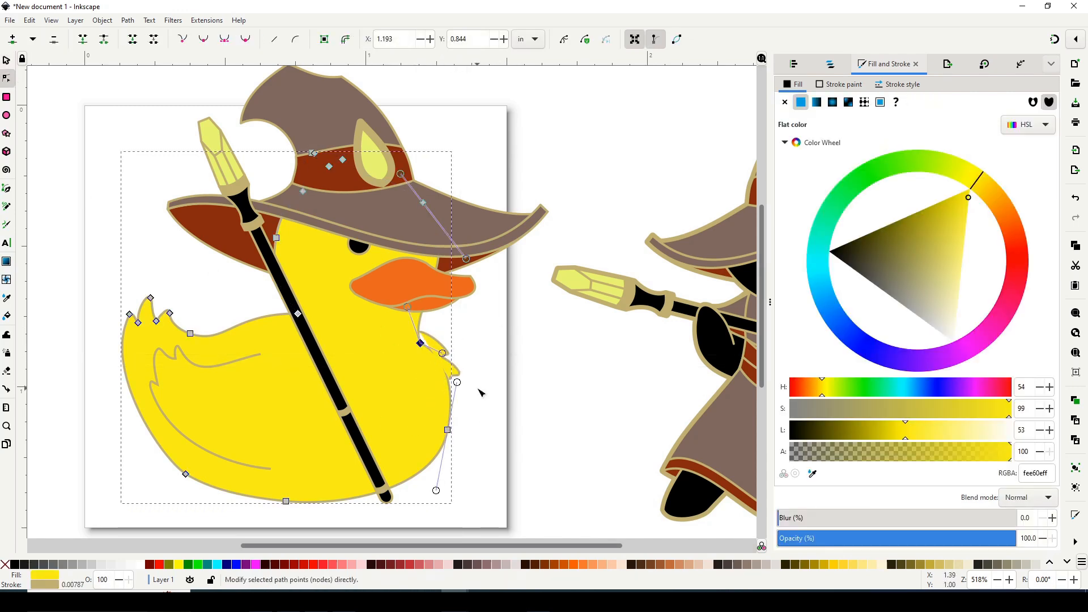
# Extend the tip node of the chest feather tuft slightly outward beyond the body outline.
pyautogui.click(488, 342)
pyautogui.click(6, 206)
pyautogui.click(7, 78)
pyautogui.click(457, 370)
pyautogui.click(8, 207)
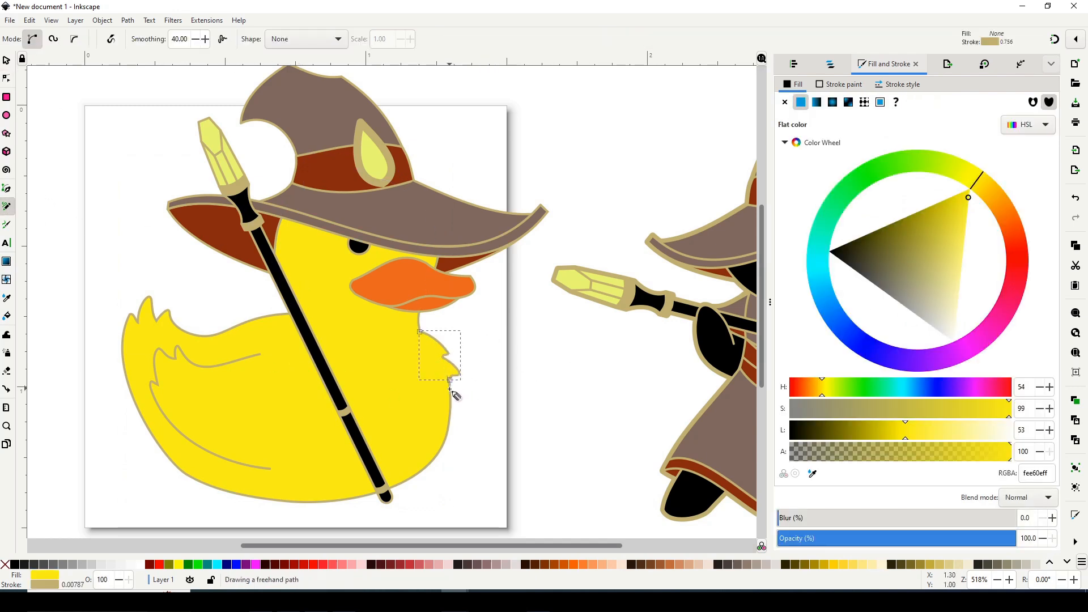
pyautogui.moveTo(435, 399); pyautogui.dragTo(421, 333)
pyautogui.hotkey('ctrl', 'z')
pyautogui.hotkey('ctrl', 'z')
# Enable snapping and check the junction between the chest feather tuft and the duck's body outline.
pyautogui.click(1054, 39)
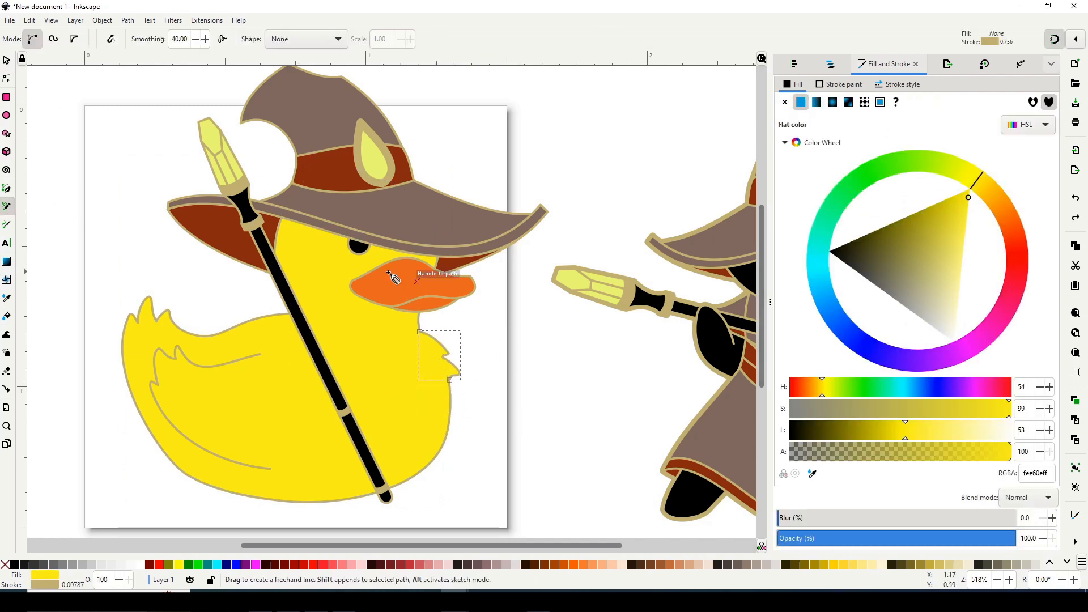
pyautogui.press('+')
pyautogui.press('+')
pyautogui.press('+')
pyautogui.press('n')
pyautogui.scroll(-3, 578, 453)
pyautogui.click(553, 445)
pyautogui.click(667, 461)
pyautogui.press('-')
pyautogui.press('-')
pyautogui.press('-')
pyautogui.press('-')
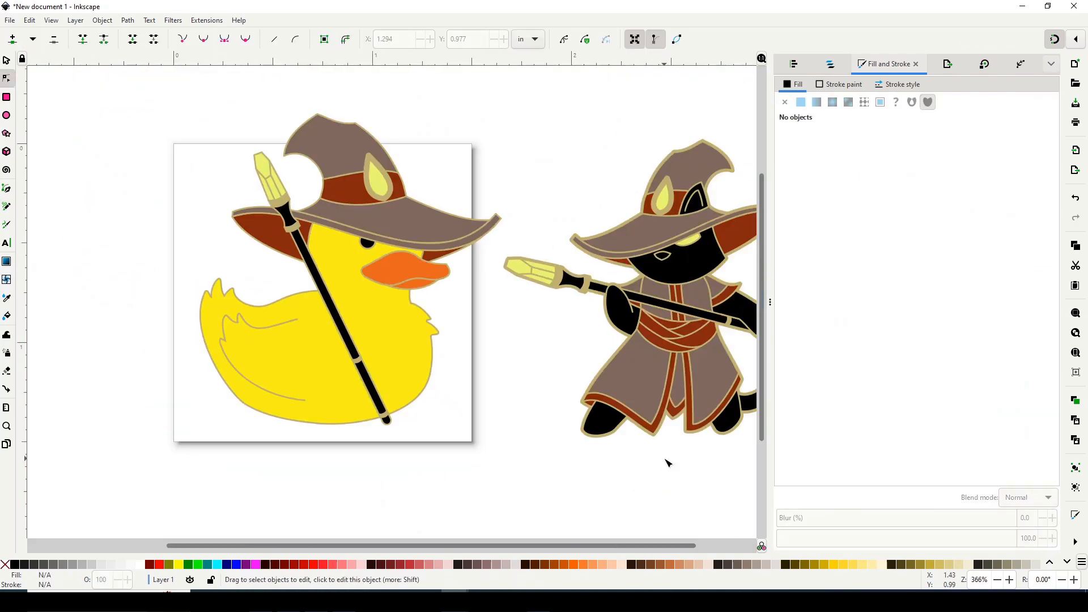
# Align the bottom edges of the staff group and the duck's body, relative to the last selected object.
pyautogui.click(8, 61)
pyautogui.click(336, 317)
pyautogui.keyDown('shift'); pyautogui.click(421, 377); pyautogui.keyUp('shift')
pyautogui.click(794, 64)
pyautogui.click(846, 152)
pyautogui.click(847, 89)
pyautogui.click(833, 190)
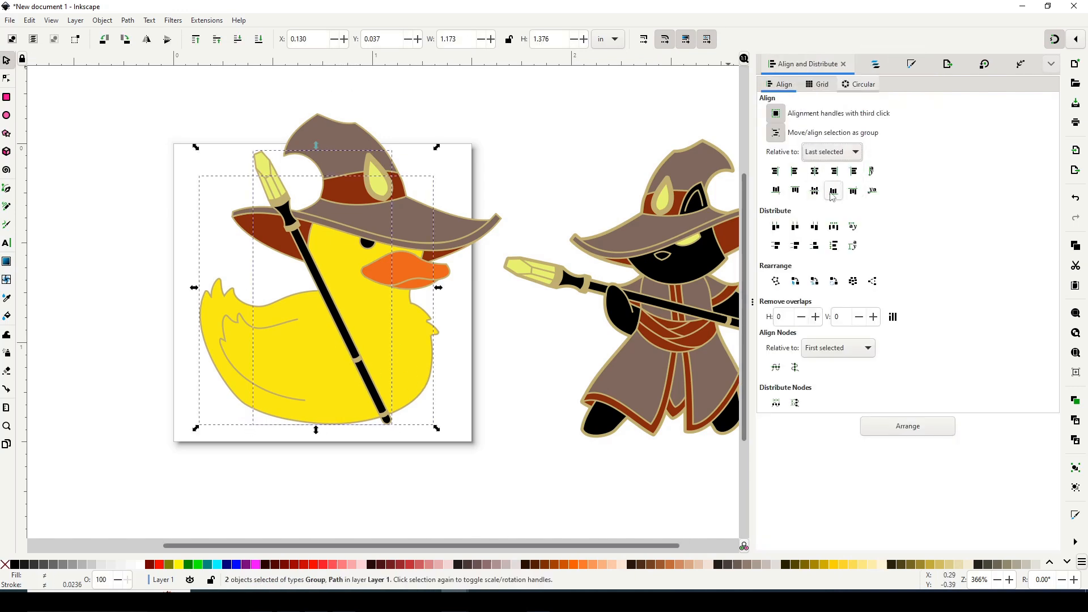
# Move the tip of the lower chest feather slightly downward and inward to sharpen the tuft.
pyautogui.click(531, 402)
pyautogui.press('-')
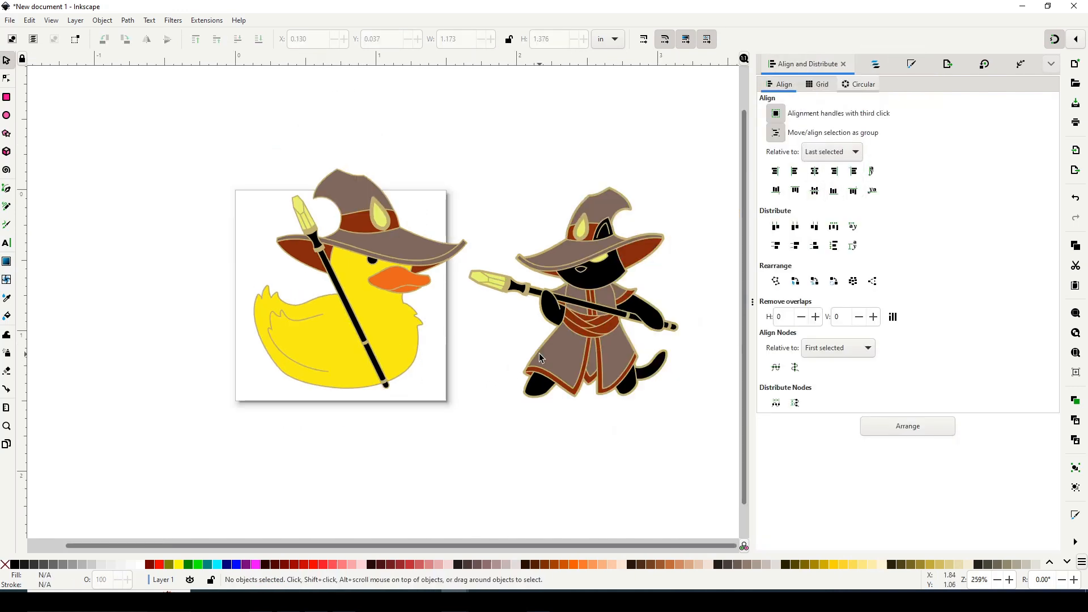
pyautogui.scroll(4, 411, 285)
pyautogui.press('n')
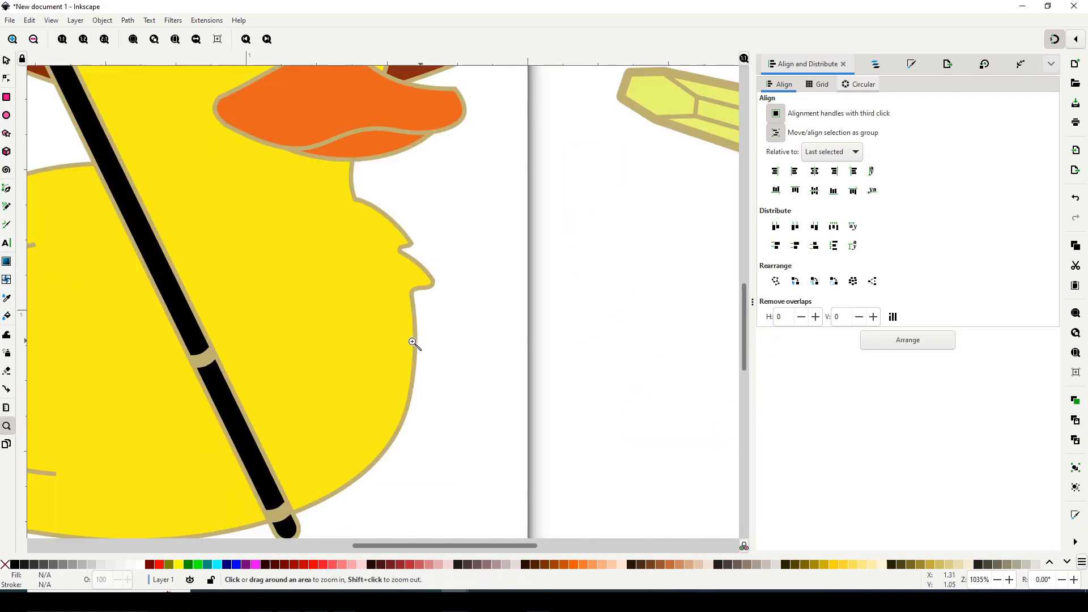
pyautogui.moveTo(412, 285); pyautogui.dragTo(427, 294)
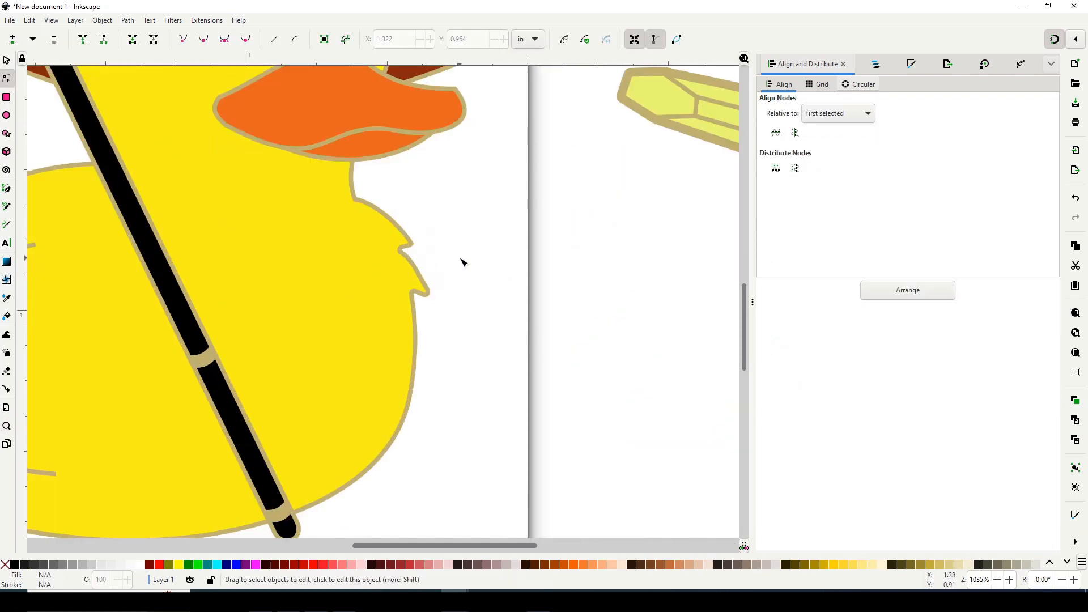
pyautogui.press('-')
pyautogui.press('-')
pyautogui.press('-')
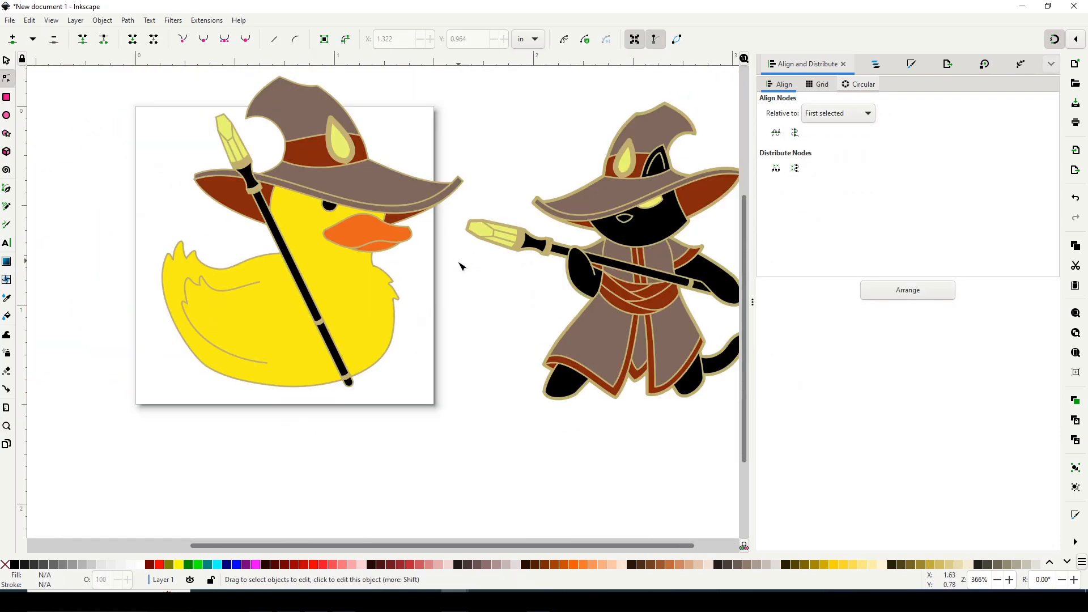
# Select all objects of the wizard duck, including its hat and staff, as whole objects.
pyautogui.press('-')
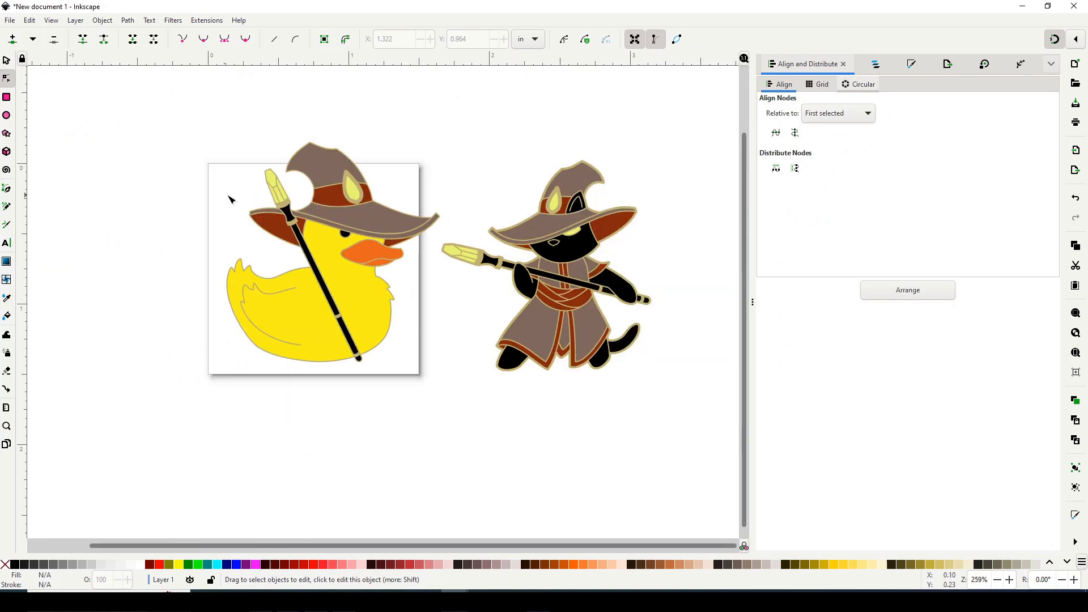
pyautogui.moveTo(461, 103); pyautogui.dragTo(195, 364)
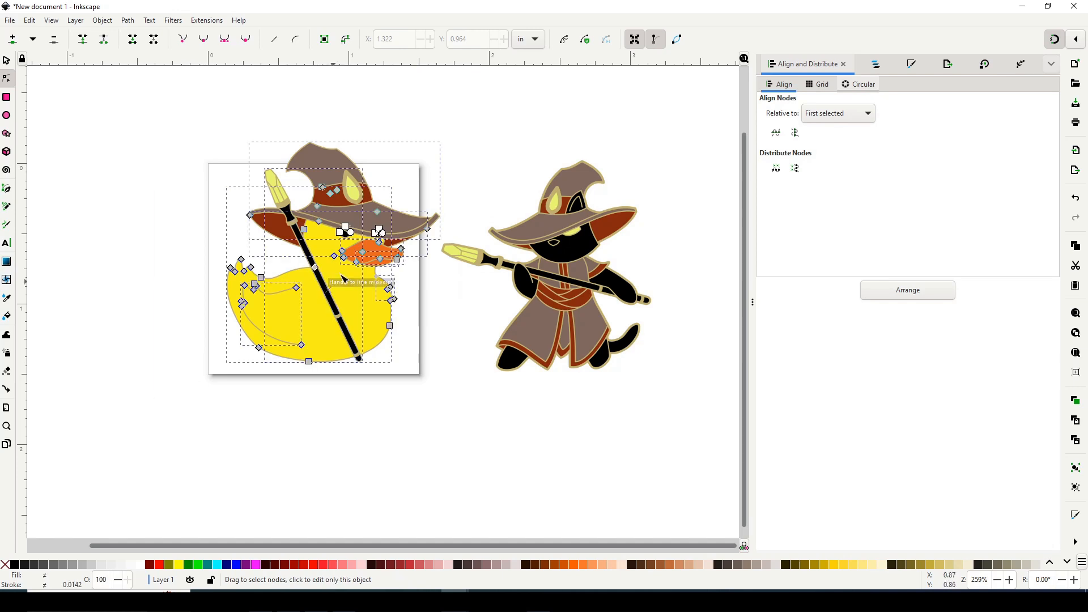
pyautogui.click(9, 58)
pyautogui.moveTo(443, 138); pyautogui.dragTo(428, 155)
pyautogui.moveTo(347, 295); pyautogui.dragTo(367, 305)
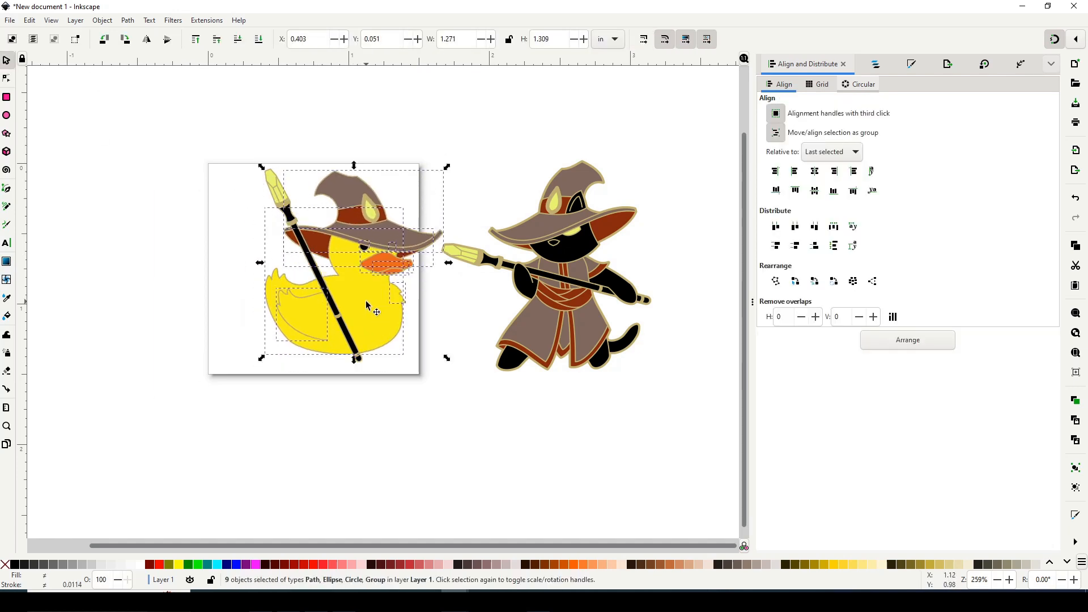
pyautogui.hotkey('ctrl', 'z')
pyautogui.hotkey('ctrl', 'z')
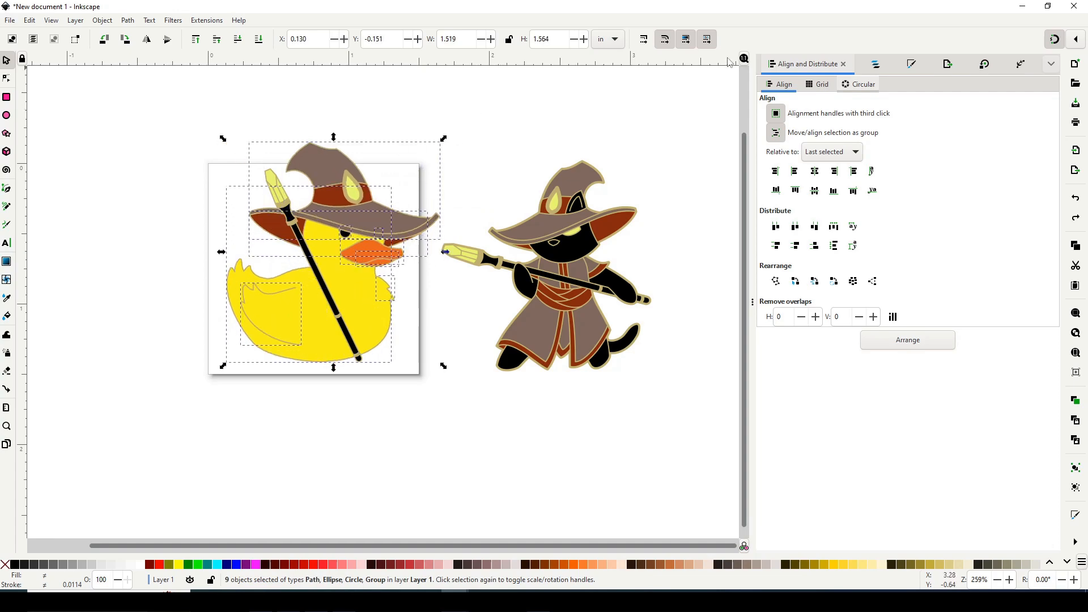
# Open the fill and stroke settings for the selected wizard duck objects.
pyautogui.click(906, 64)
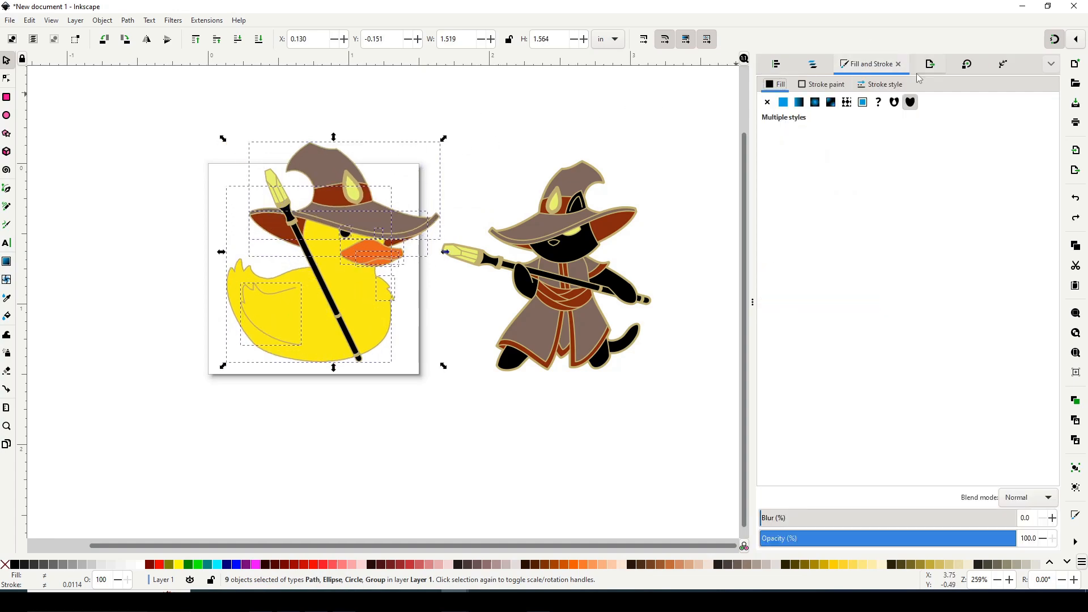